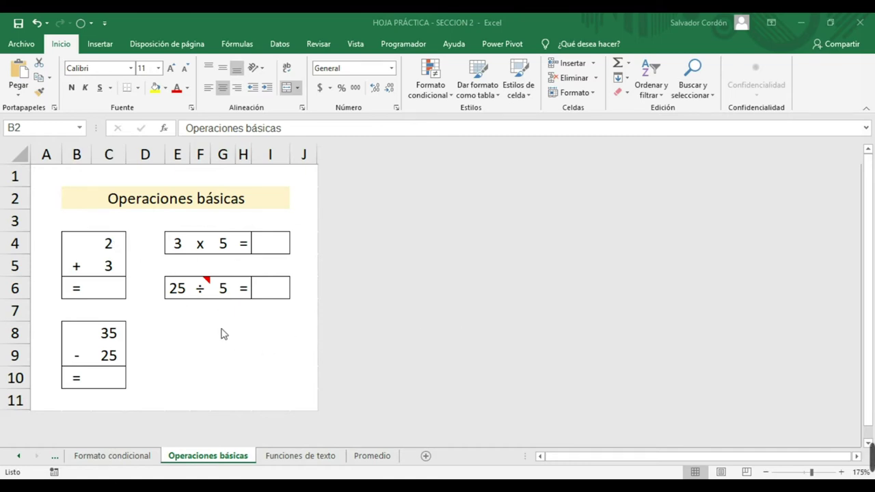
{"action": "left_click_drag", "start_coordinate": [82, 242], "coordinate": [107, 285]}
{"action": "left_click", "coordinate": [179, 311]}
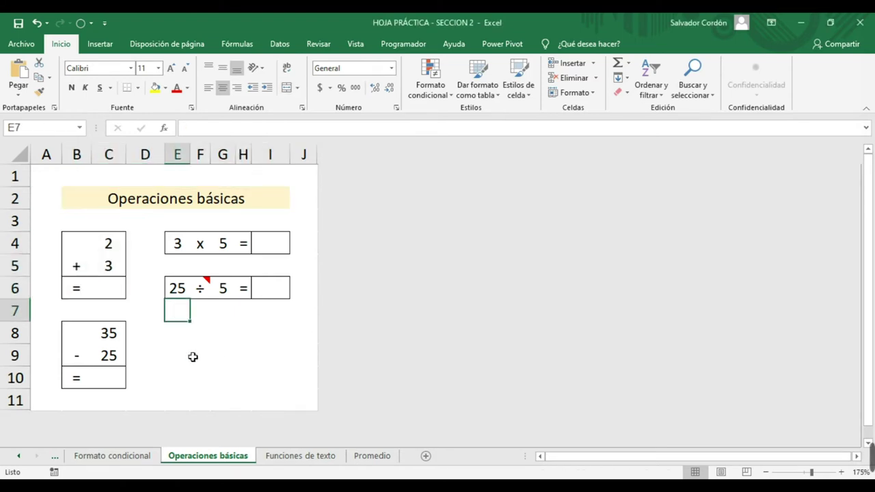
{"action": "left_click", "coordinate": [192, 355]}
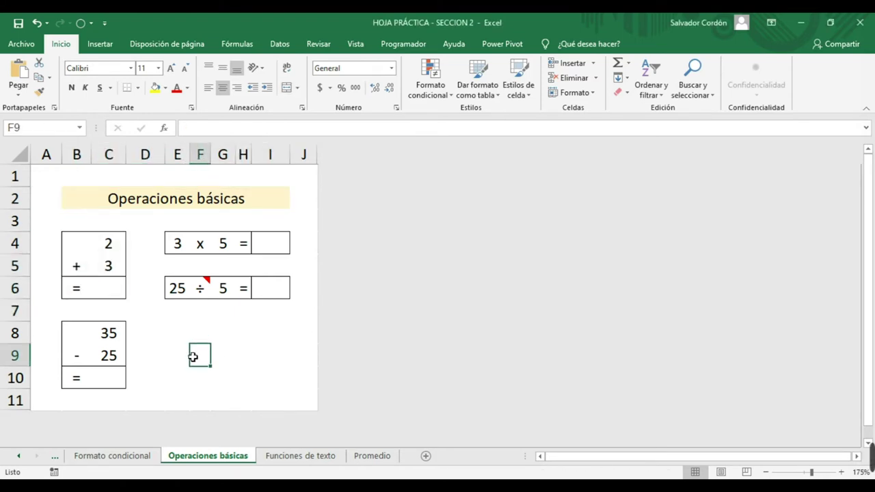
Step: Add the two numbers of the addition exercise in cell C6 with the formula =C4+C5
{"action": "left_click", "coordinate": [122, 292]}
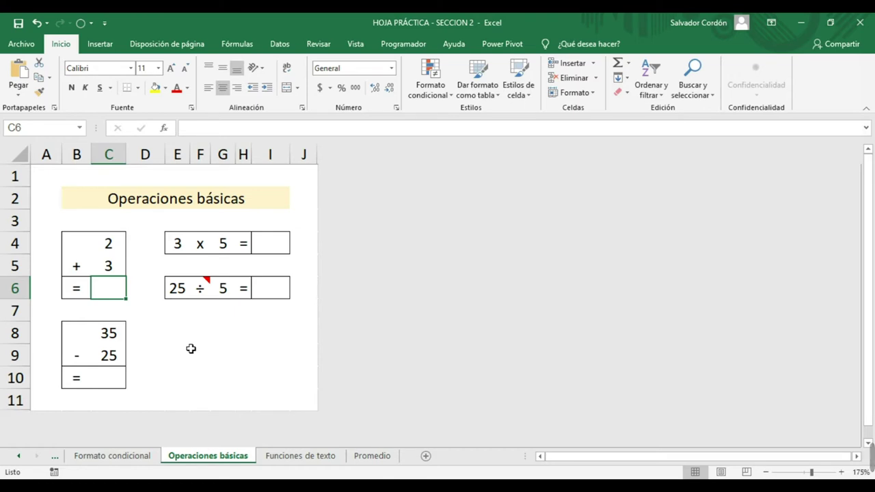
{"action": "type", "text": "="}
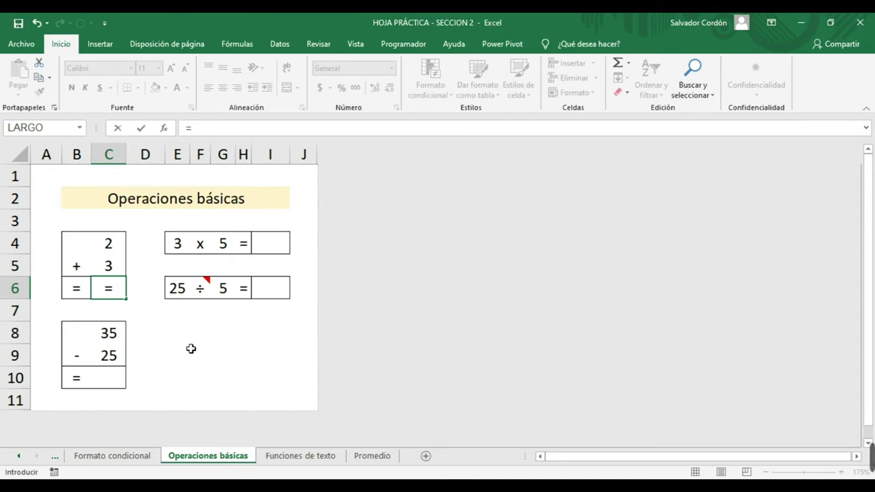
{"action": "left_click", "coordinate": [110, 242]}
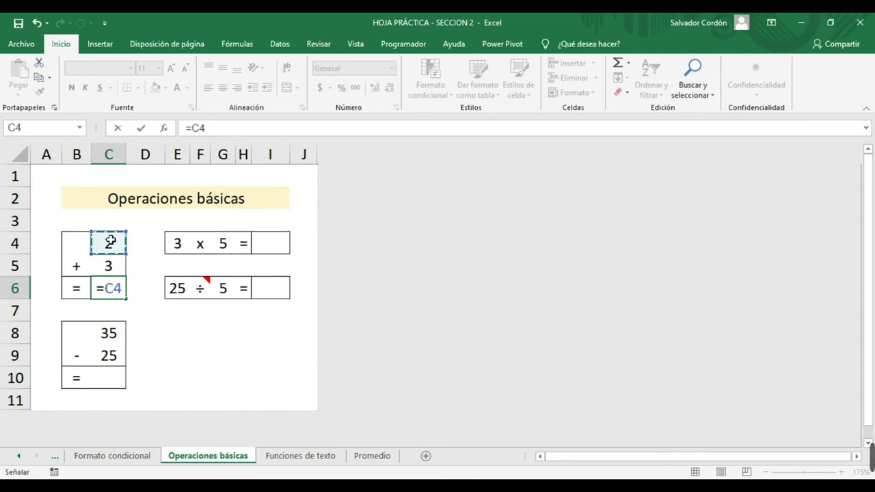
{"action": "type", "text": "+"}
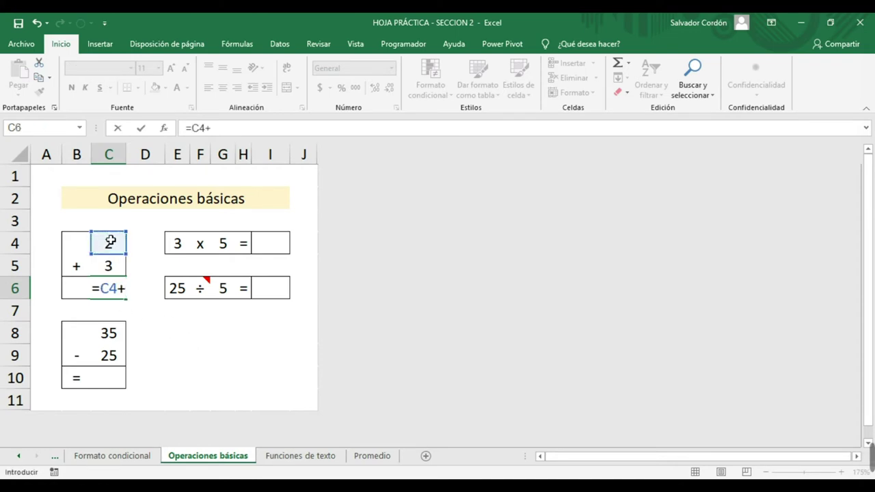
{"action": "left_click", "coordinate": [113, 265]}
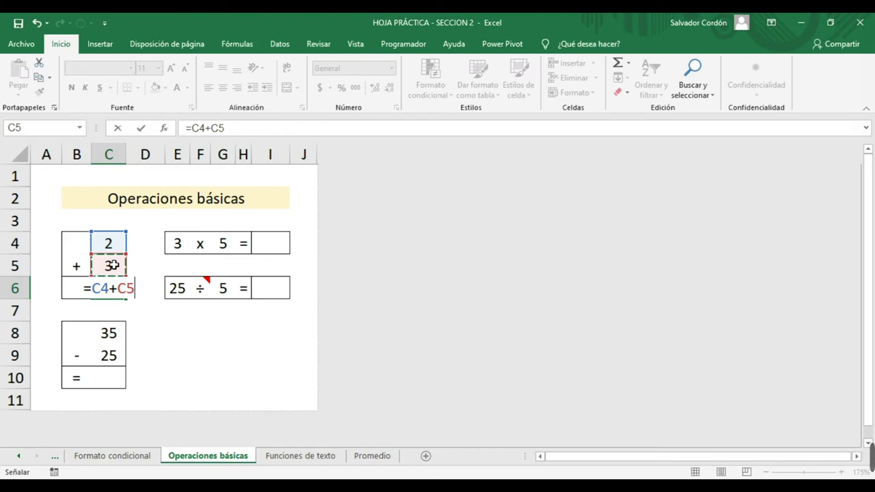
{"action": "key", "text": "Return"}
{"action": "left_click", "coordinate": [149, 327]}
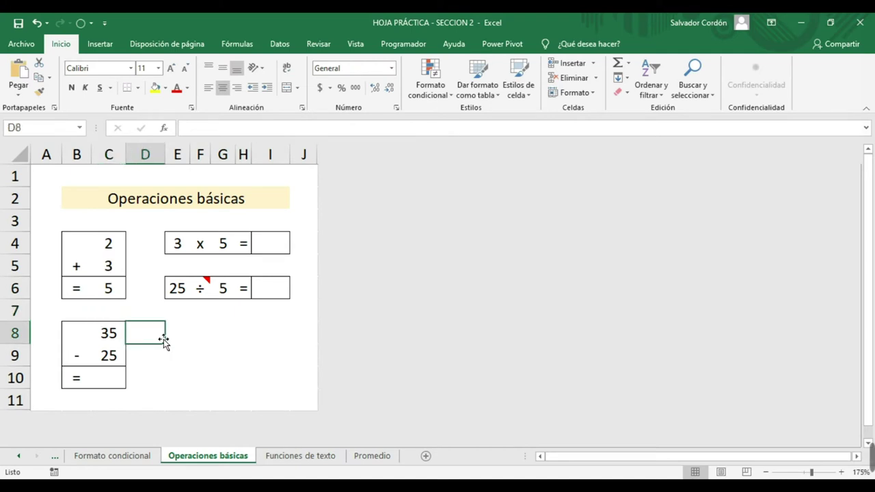
Step: Clear the =C4+C5 formula from the addition result cell C6
{"action": "left_click", "coordinate": [109, 290]}
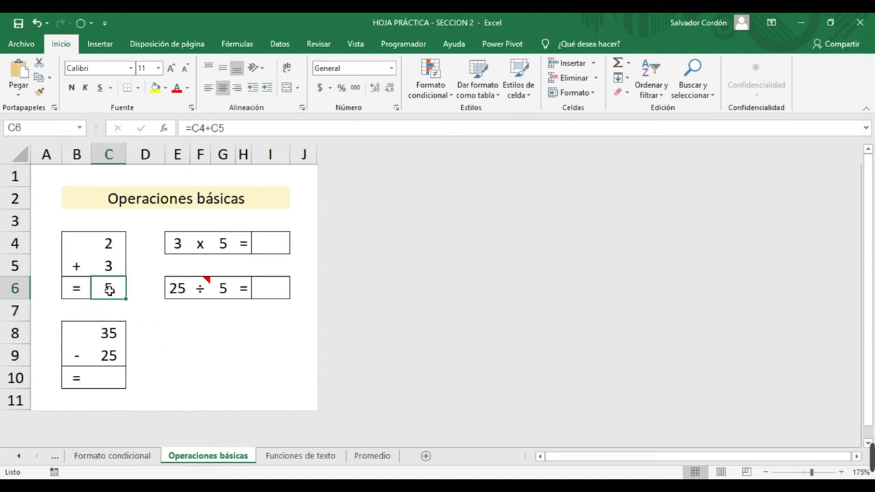
{"action": "key", "text": "Delete"}
{"action": "left_click", "coordinate": [240, 372]}
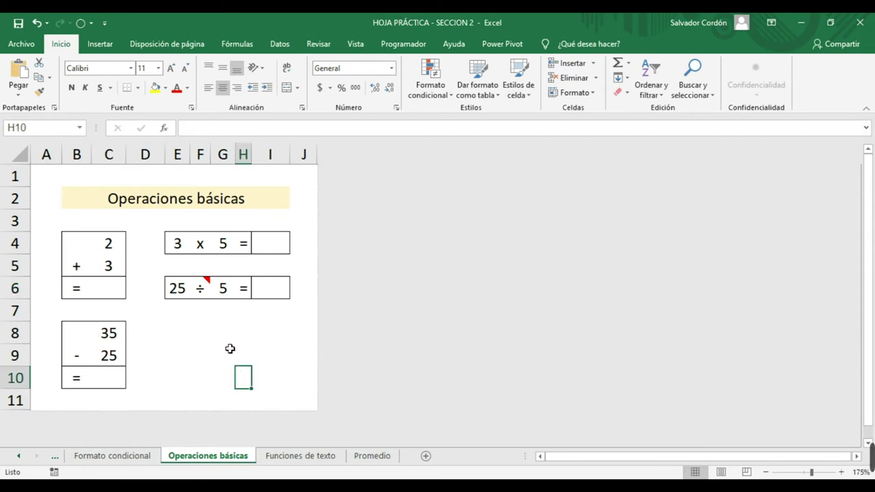
Step: Enter the formula =SUMA(C4;C5) in cell C6, giving each number as a separate argument
{"action": "left_click", "coordinate": [110, 285]}
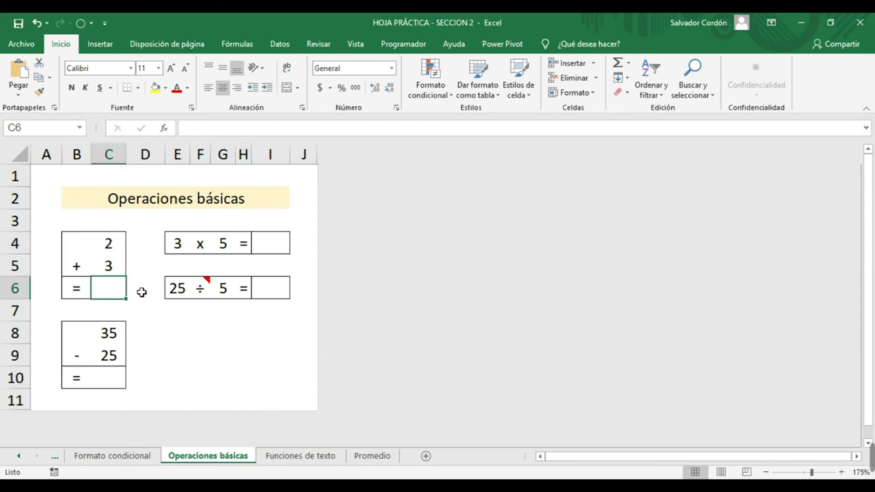
{"action": "type", "text": "=suma"}
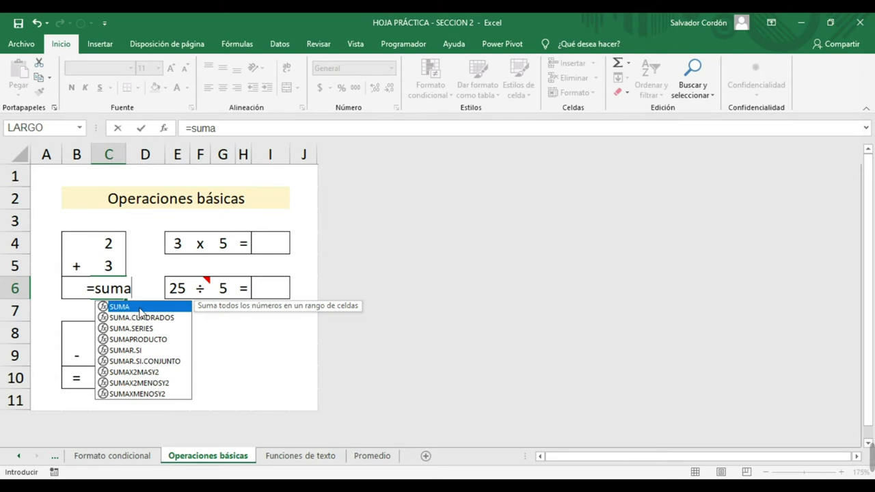
{"action": "double_click", "coordinate": [139, 309]}
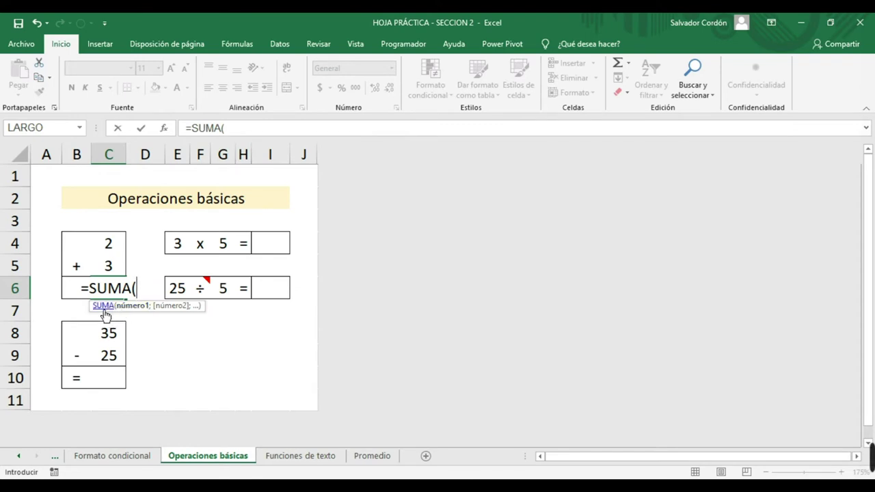
{"action": "left_click_drag", "start_coordinate": [153, 305], "coordinate": [196, 311]}
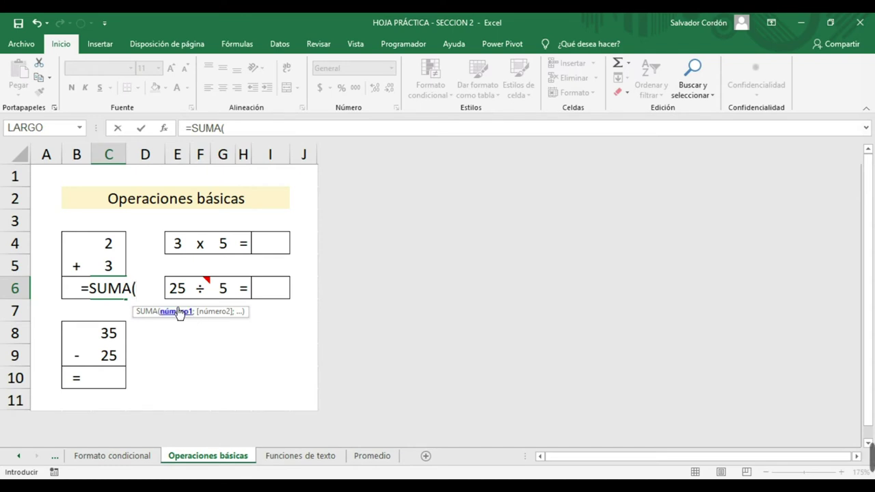
{"action": "left_click", "coordinate": [116, 241]}
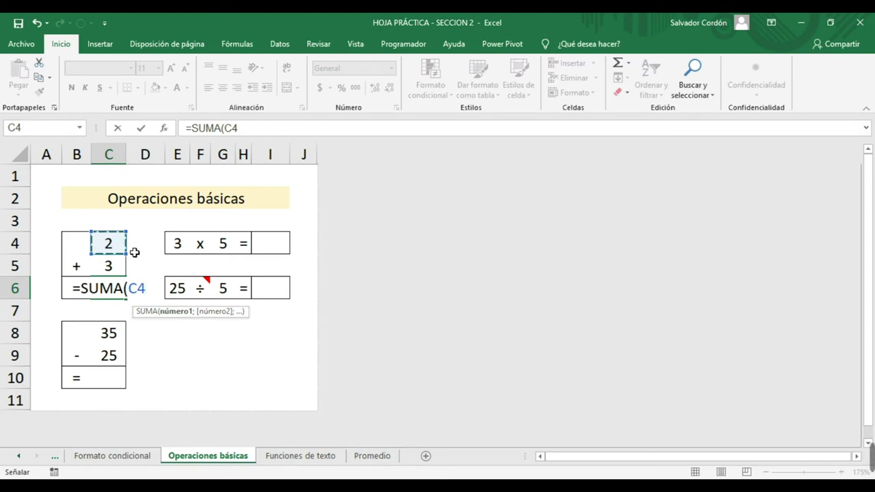
{"action": "type", "text": ";"}
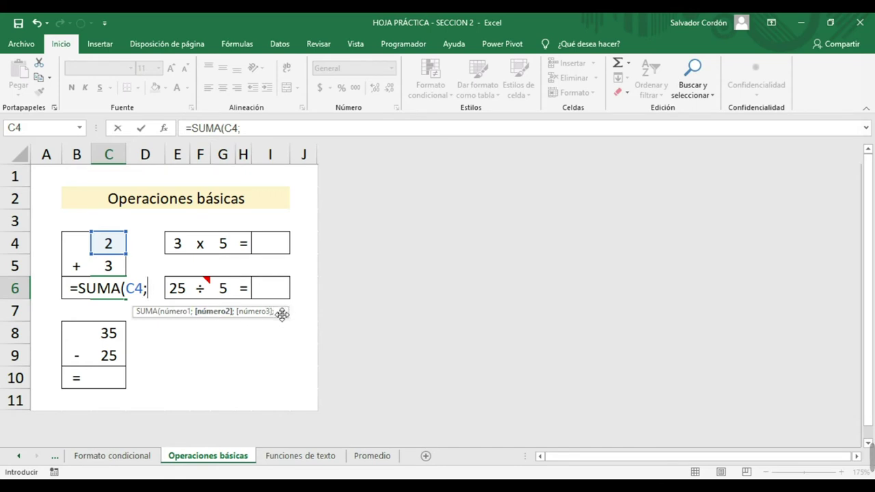
{"action": "left_click", "coordinate": [107, 265]}
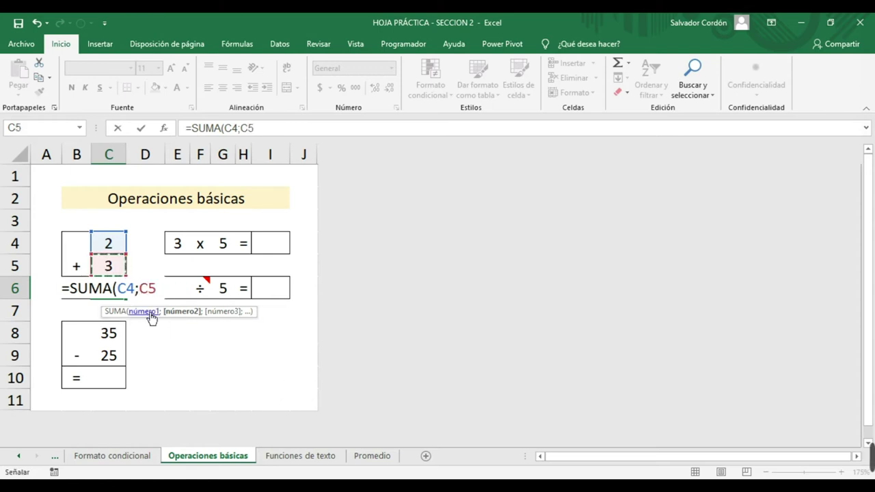
{"action": "type", "text": ";"}
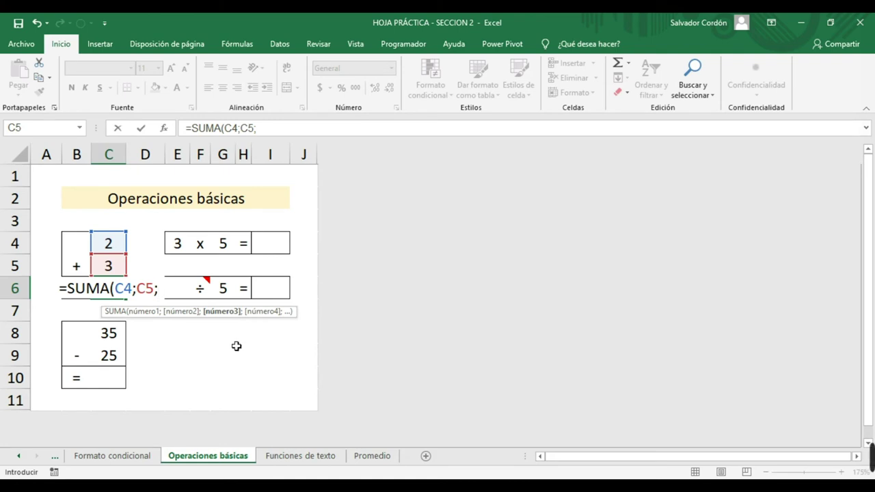
{"action": "key", "text": "BackSpace"}
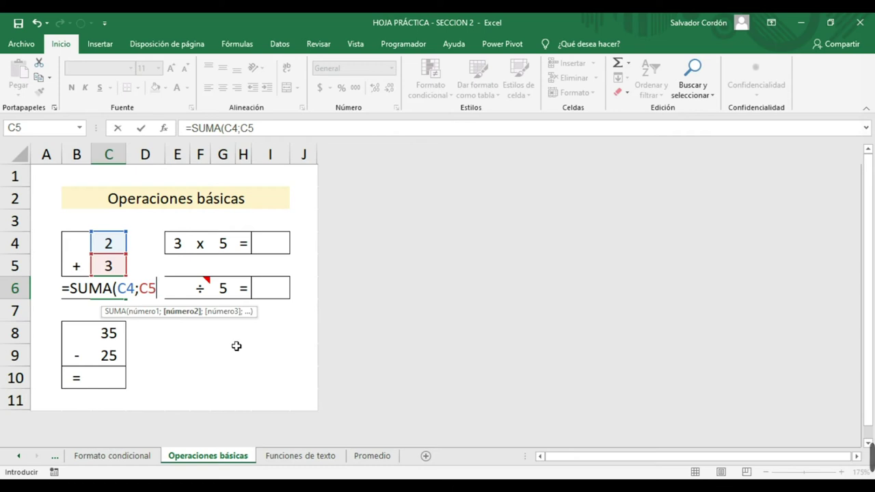
{"action": "type", "text": ")"}
{"action": "key", "text": "Return"}
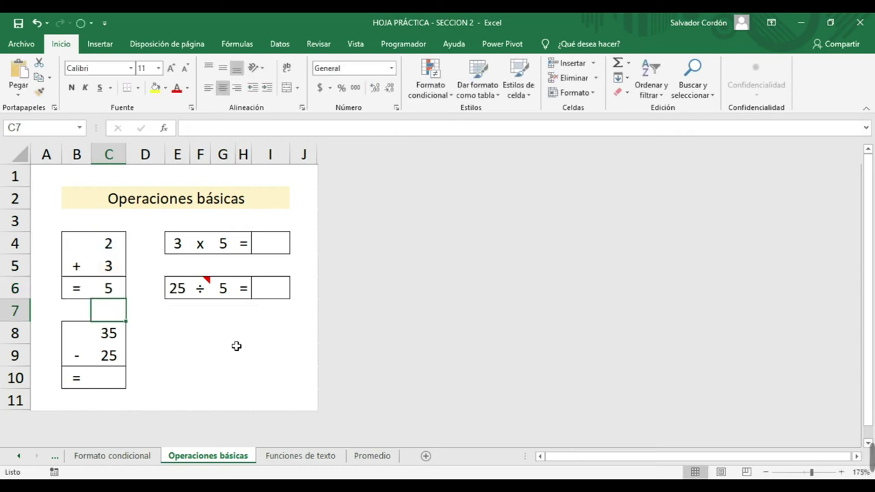
{"action": "left_click", "coordinate": [236, 350]}
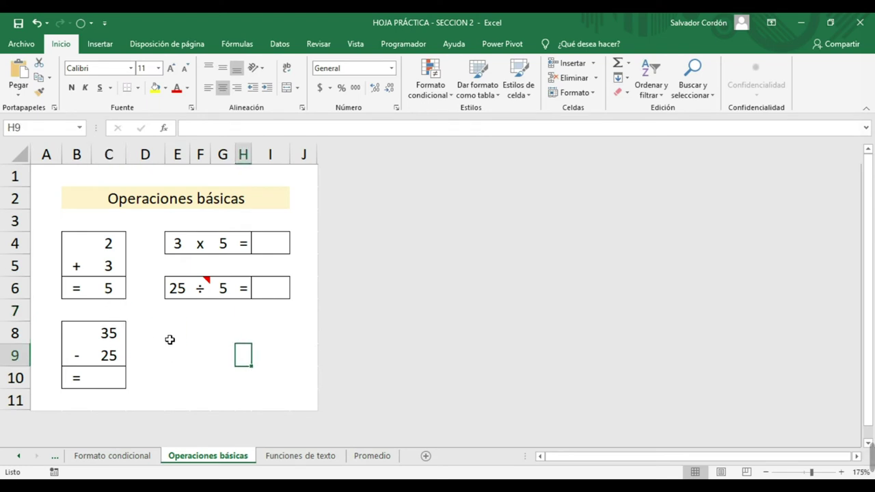
{"action": "left_click", "coordinate": [197, 336]}
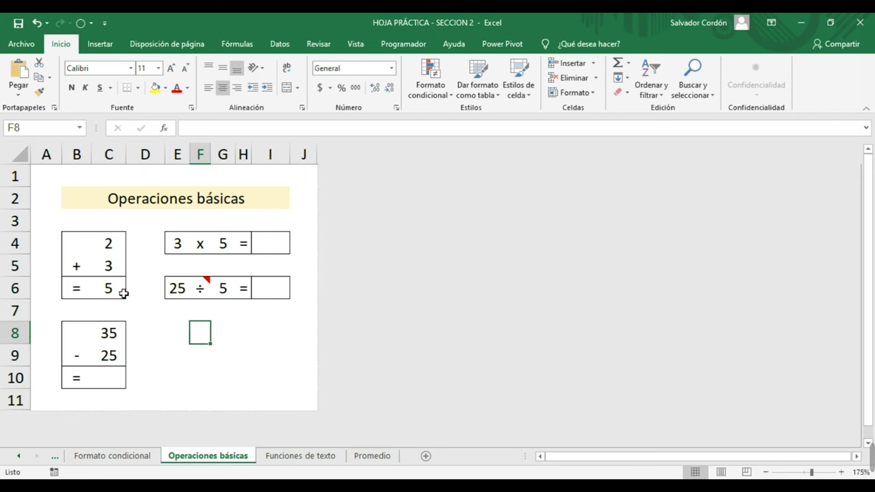
Step: Check the =SUMA(C4;C5) formula in cell C6 and delete it
{"action": "left_click", "coordinate": [106, 287]}
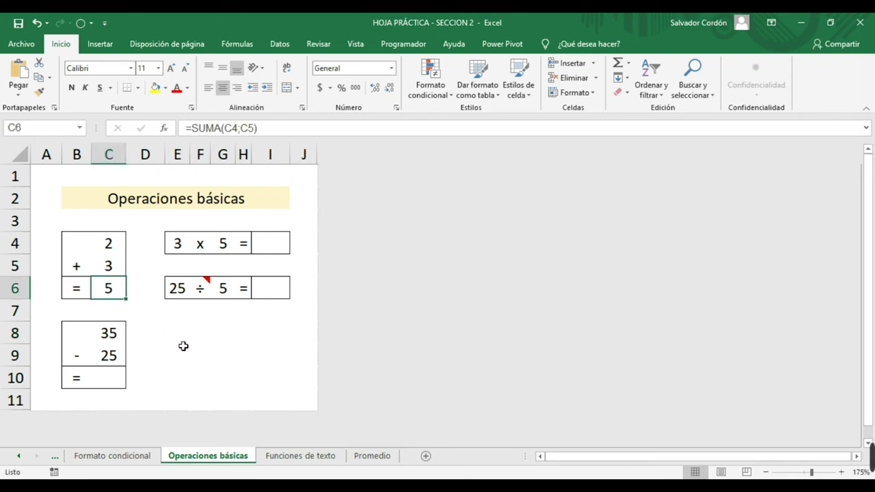
{"action": "left_click", "coordinate": [107, 272]}
{"action": "left_click", "coordinate": [156, 331]}
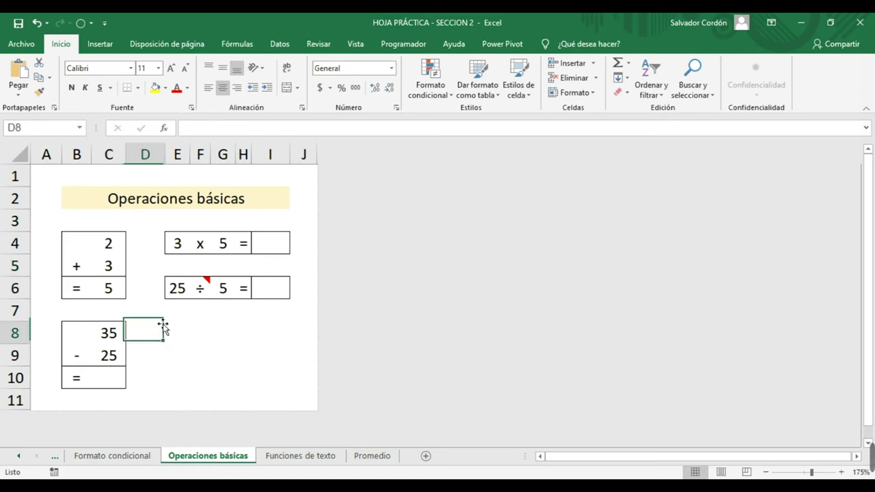
{"action": "left_click", "coordinate": [108, 284]}
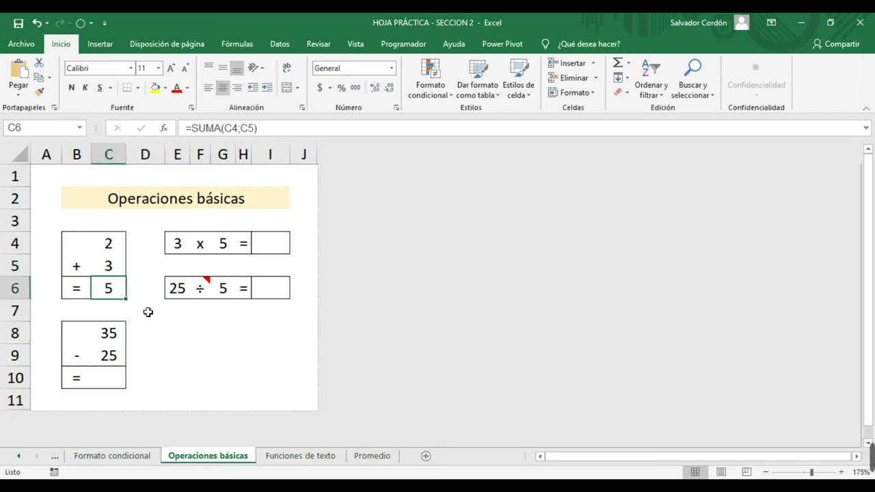
{"action": "key", "text": "Delete"}
Step: Enter the formula =SUMA(C4:C5) in cell C6, using the cell range as its single argument
{"action": "type", "text": "=DU"}
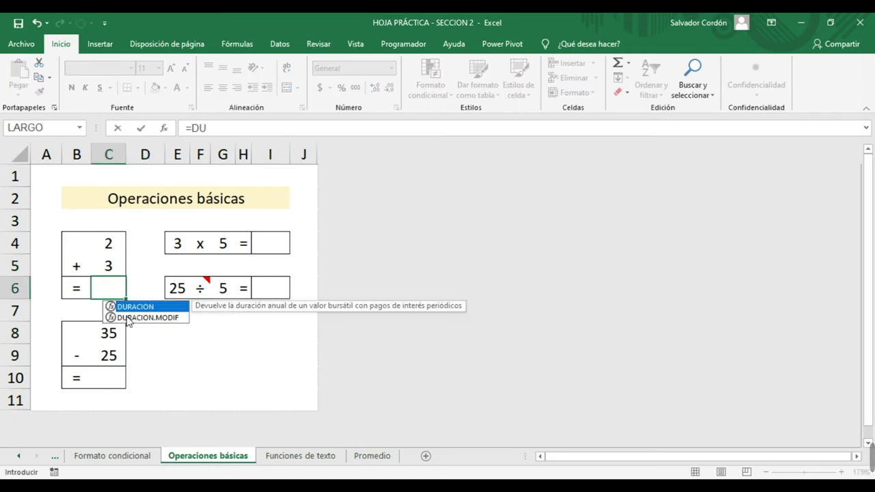
{"action": "key", "text": "BackSpace"}
{"action": "key", "text": "BackSpace"}
{"action": "type", "text": "SUMA"}
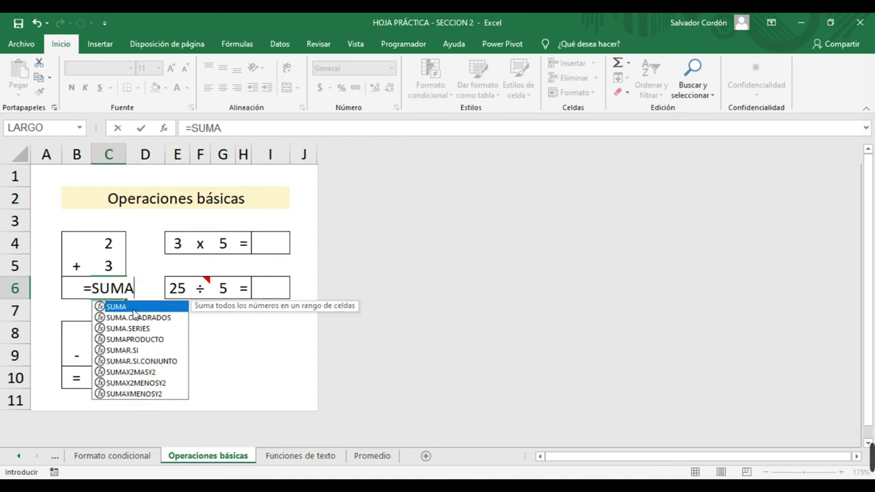
{"action": "type", "text": "("}
{"action": "left_click_drag", "start_coordinate": [109, 270], "coordinate": [109, 240]}
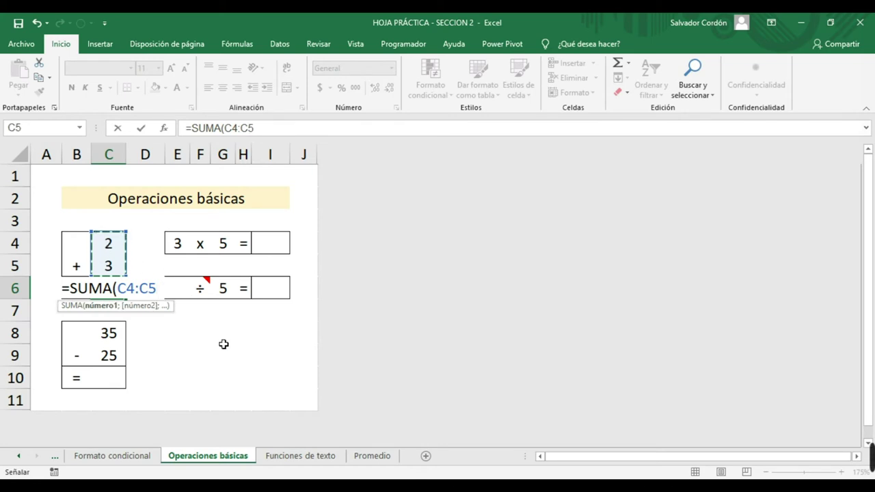
{"action": "type", "text": ")"}
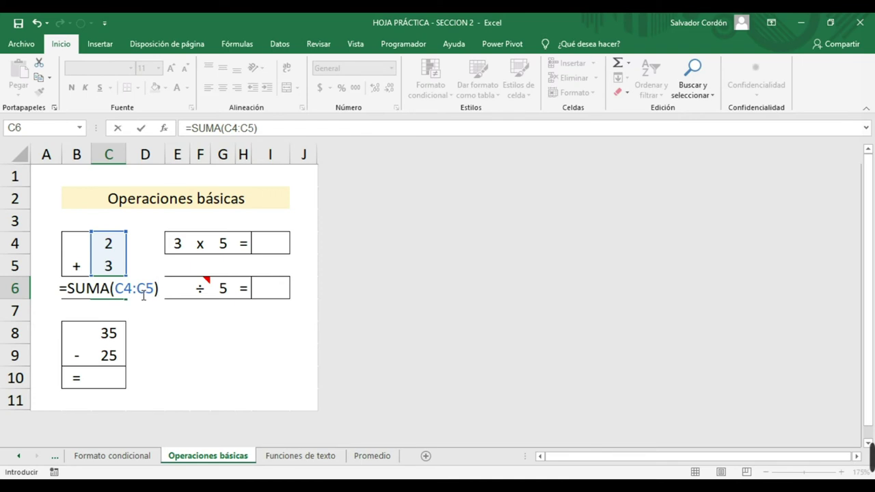
{"action": "key", "text": "Return"}
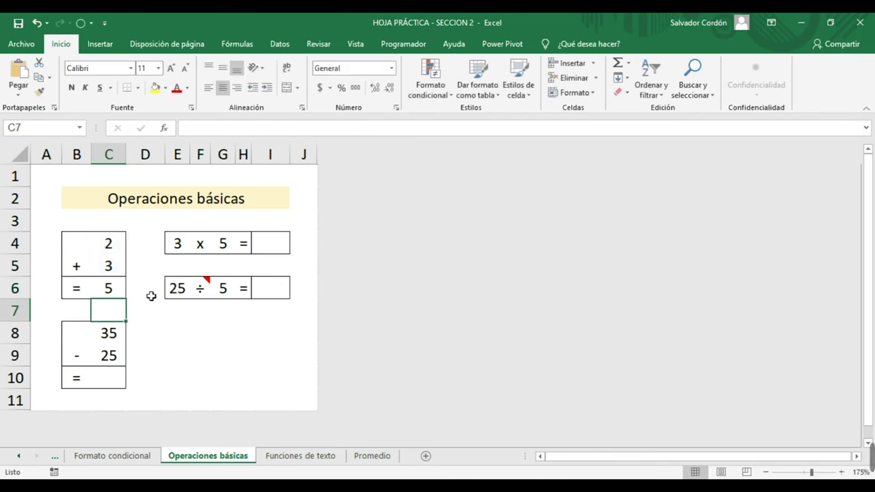
{"action": "left_click", "coordinate": [168, 330]}
Step: Check the =SUMA(C4:C5) range formula in cell C6 and clear the cell
{"action": "left_click", "coordinate": [111, 290]}
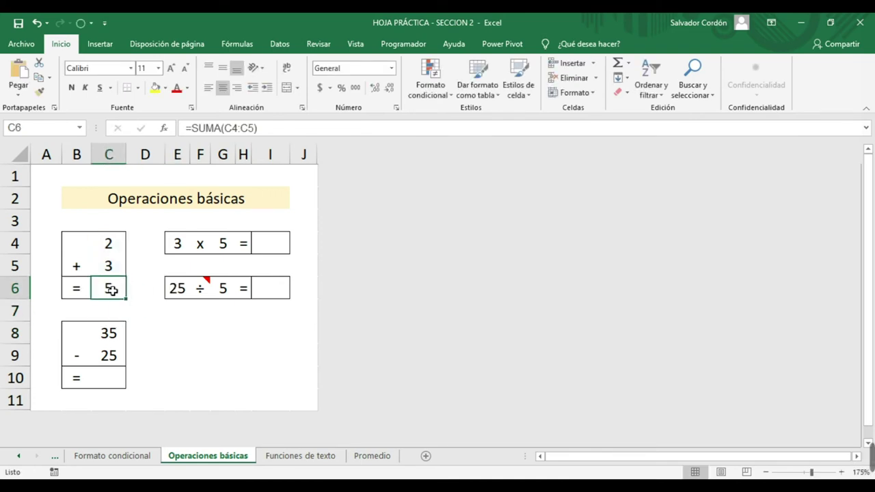
{"action": "left_click", "coordinate": [191, 357]}
{"action": "left_click", "coordinate": [120, 290]}
{"action": "key", "text": "Delete"}
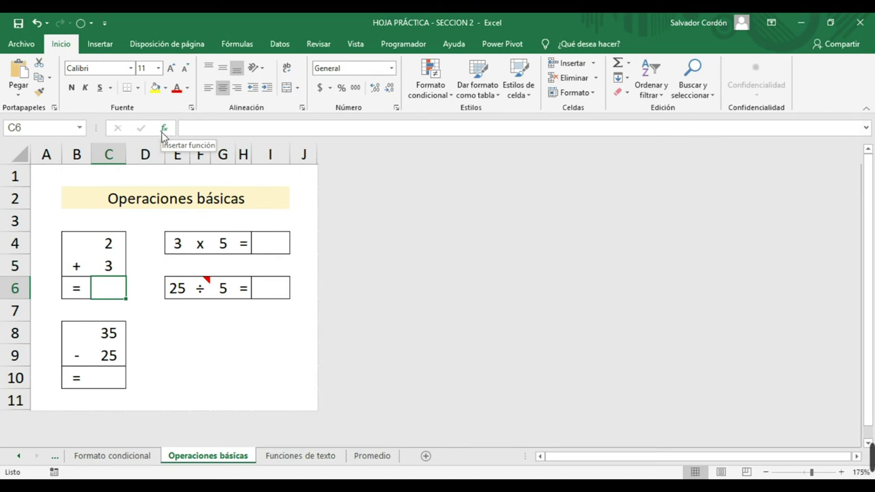
Step: Open the Insert Function dialog for cell C6 and move it clear of the exercises
{"action": "left_click", "coordinate": [237, 42]}
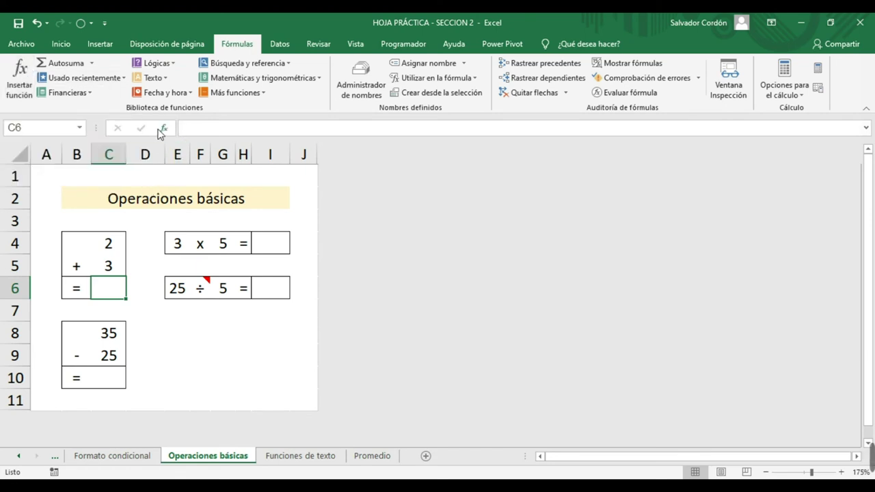
{"action": "left_click", "coordinate": [164, 129]}
{"action": "left_click_drag", "start_coordinate": [354, 174], "coordinate": [437, 185]}
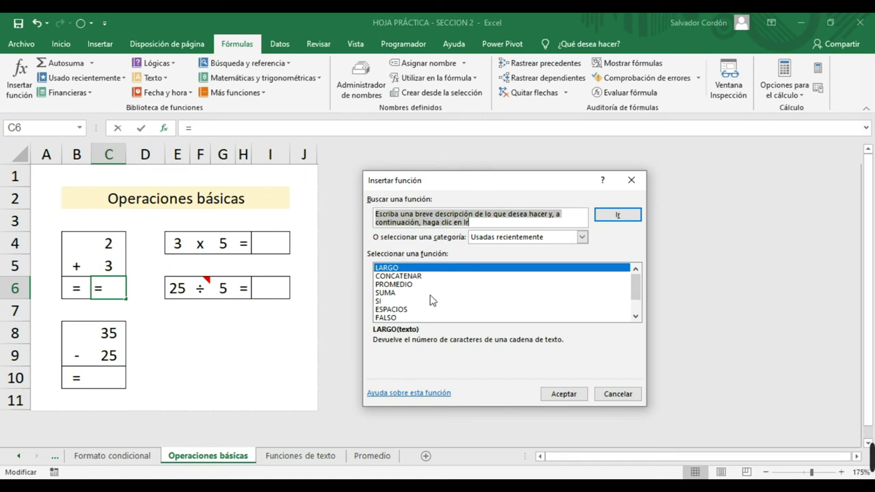
Step: Browse the functions listed under the recently used, Todo and Financiera categories
{"action": "scroll", "coordinate": [434, 282], "scroll_direction": "down", "scroll_amount": 1}
{"action": "scroll", "coordinate": [435, 281], "scroll_direction": "up", "scroll_amount": 1}
{"action": "left_click", "coordinate": [581, 237]}
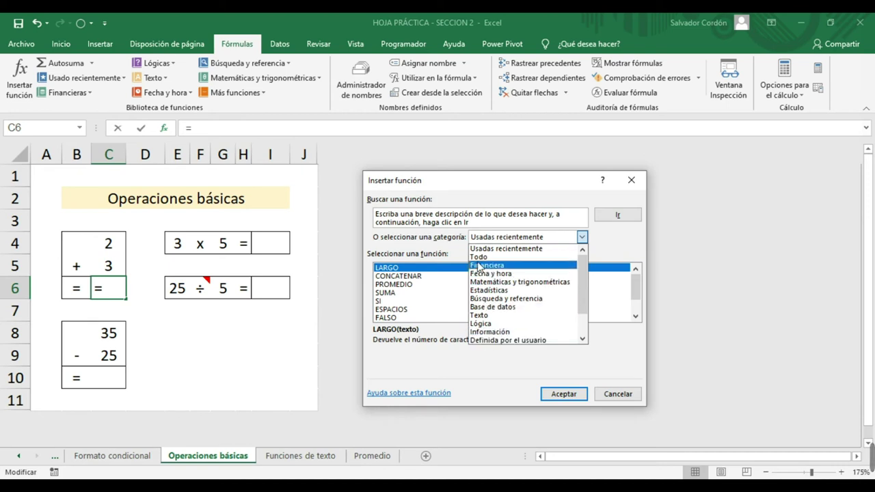
{"action": "left_click", "coordinate": [487, 257]}
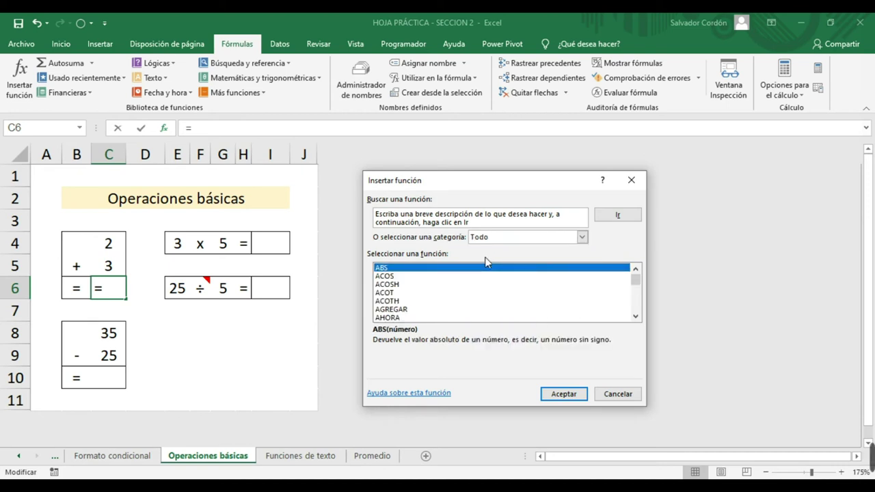
{"action": "left_click", "coordinate": [581, 237]}
{"action": "left_click", "coordinate": [486, 266]}
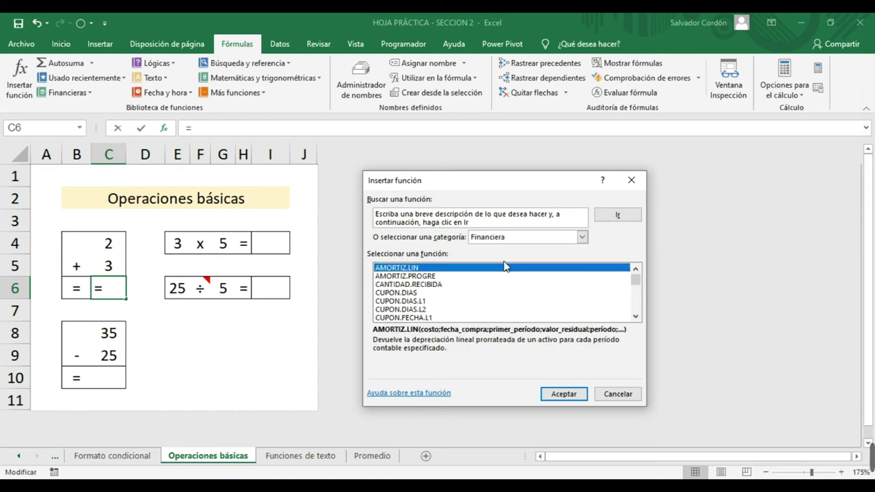
Step: Insert the SUMA function from the Matemáticas y trigonométricas category and move its arguments dialog clear of the cells
{"action": "left_click", "coordinate": [581, 237]}
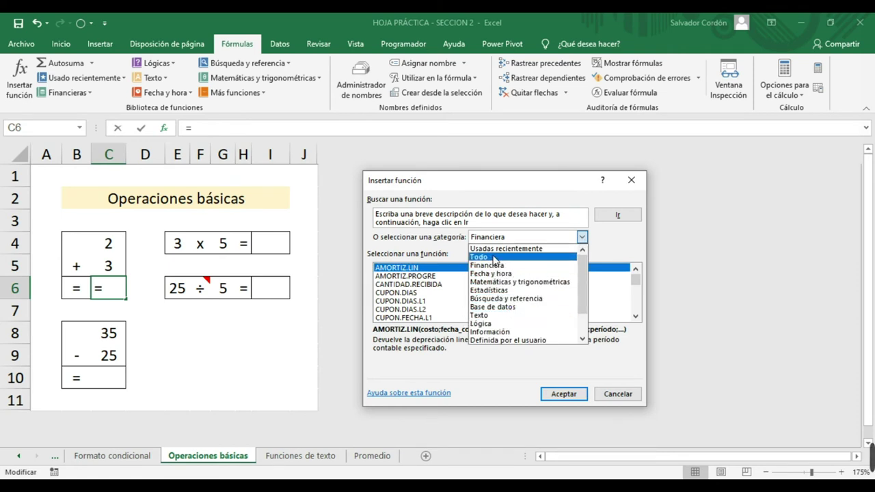
{"action": "left_click", "coordinate": [506, 282]}
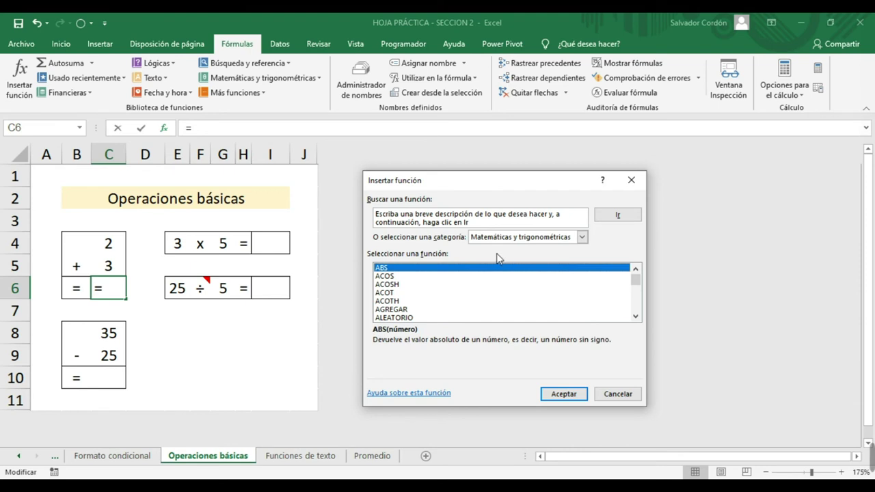
{"action": "scroll", "coordinate": [457, 301], "scroll_direction": "down", "scroll_amount": 9}
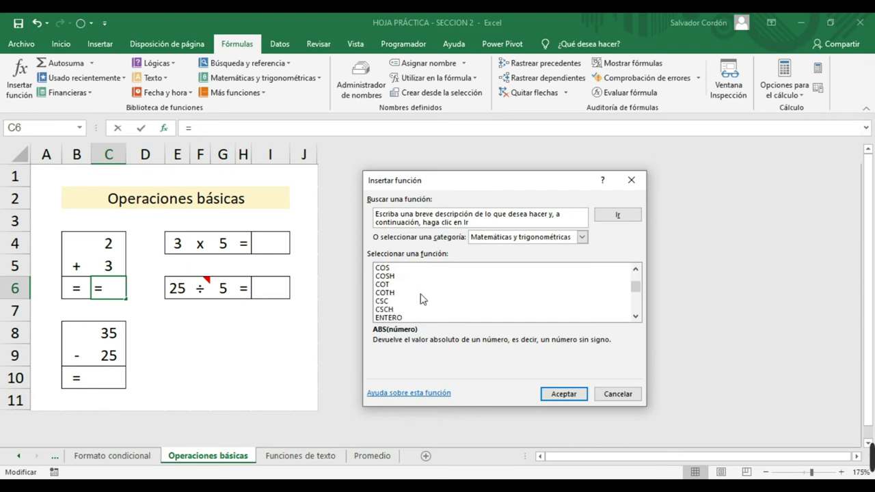
{"action": "scroll", "coordinate": [422, 298], "scroll_direction": "down", "scroll_amount": 12}
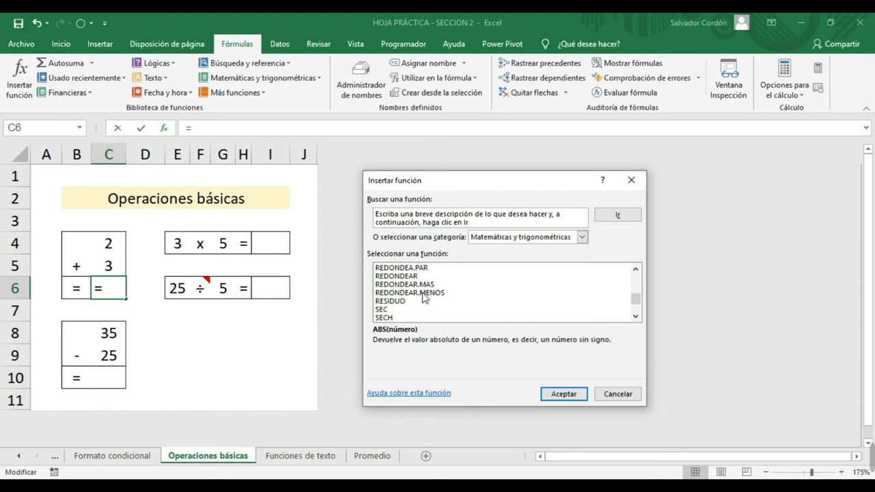
{"action": "scroll", "coordinate": [423, 298], "scroll_direction": "down", "scroll_amount": 2}
{"action": "left_click", "coordinate": [389, 286]}
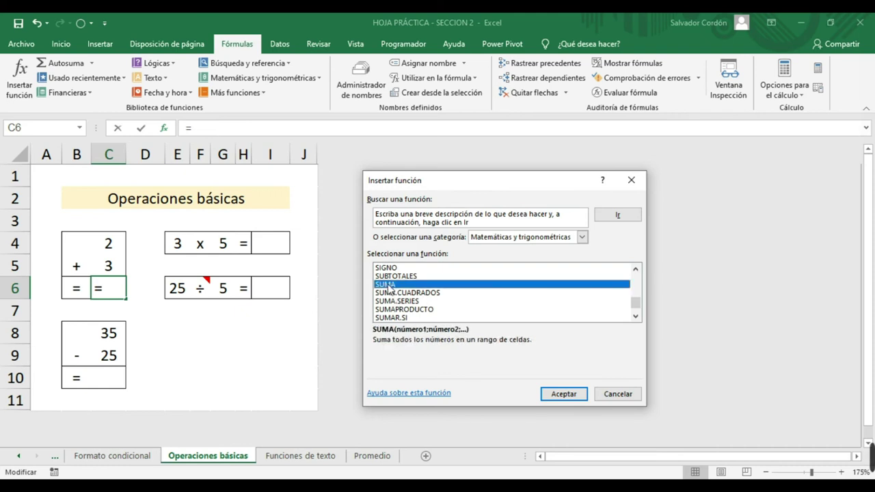
{"action": "left_click", "coordinate": [555, 398]}
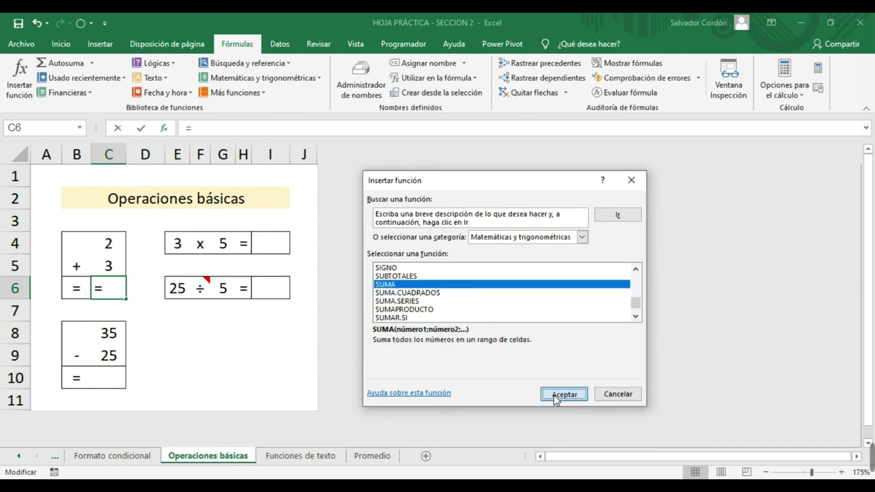
{"action": "left_click_drag", "start_coordinate": [402, 190], "coordinate": [475, 154]}
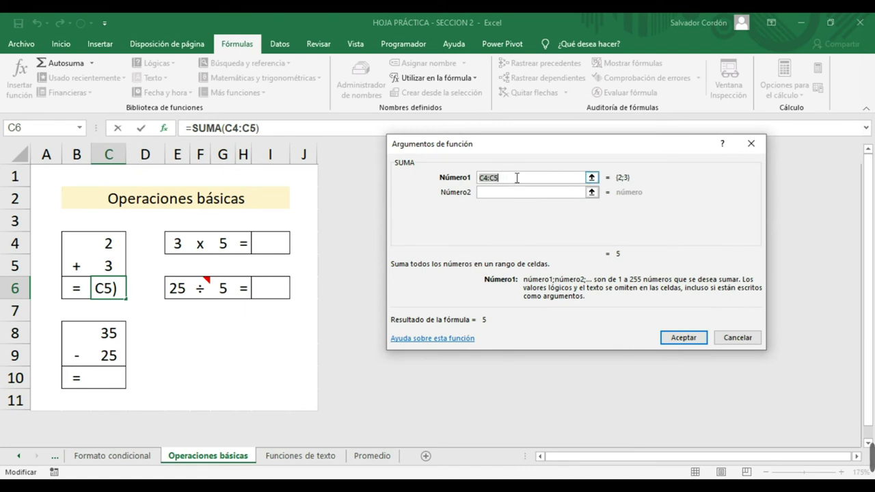
Step: Replace the suggested range with C4 as Número1 and C5 as Número2, and bring up further argument fields through Número5
{"action": "key", "text": "Delete"}
{"action": "left_click", "coordinate": [488, 177]}
{"action": "left_click", "coordinate": [118, 242]}
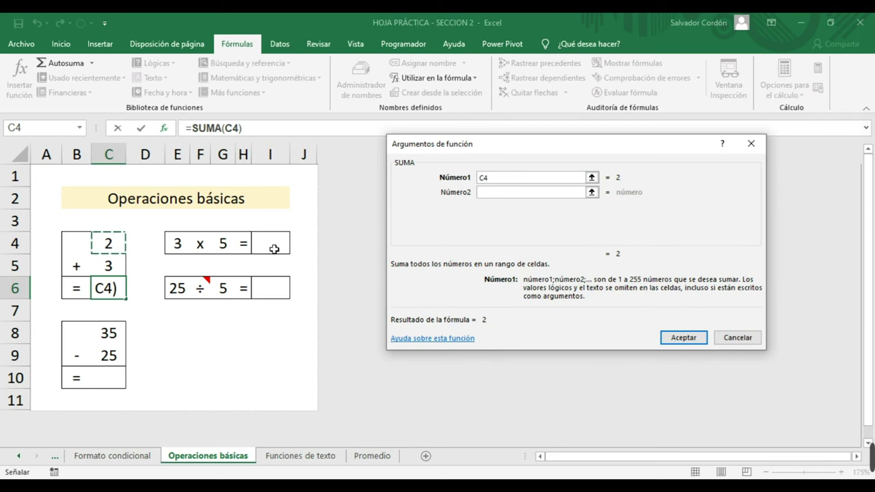
{"action": "left_click", "coordinate": [501, 194]}
{"action": "left_click", "coordinate": [117, 264]}
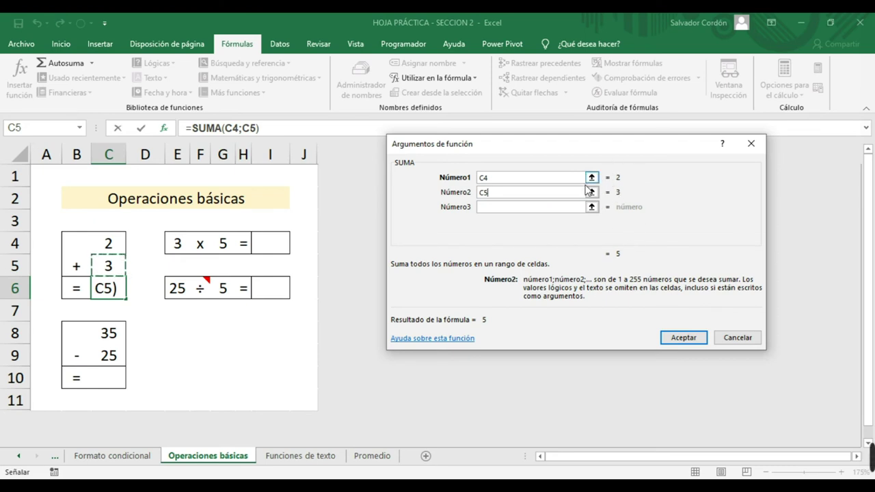
{"action": "left_click", "coordinate": [481, 207]}
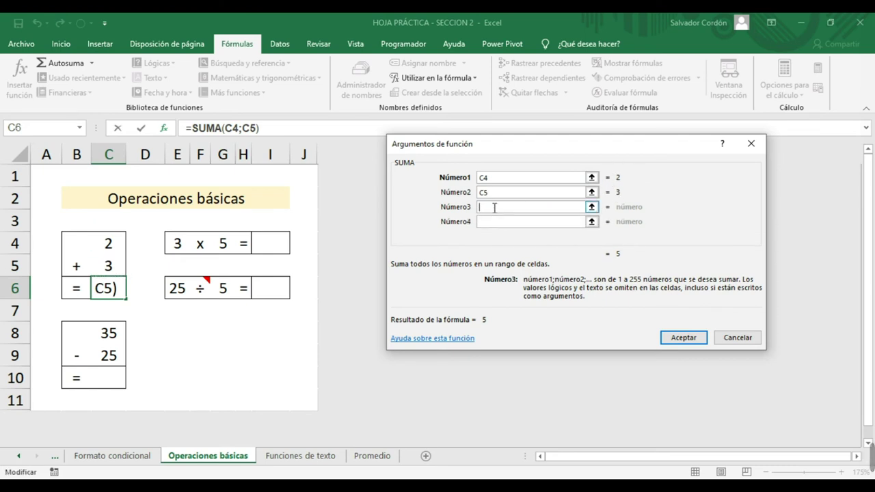
{"action": "left_click", "coordinate": [496, 223]}
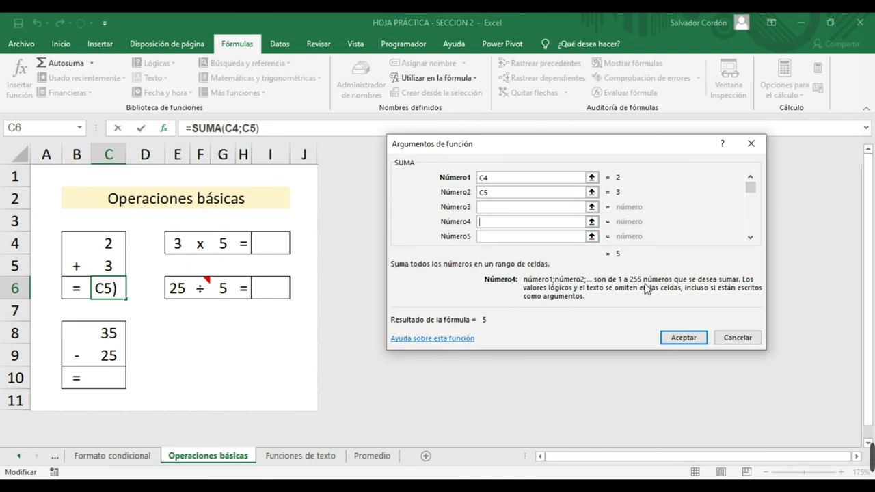
Step: Replace the separate SUMA arguments with the range C4:C5 as Número1 and accept the function in C6
{"action": "left_click_drag", "start_coordinate": [493, 192], "coordinate": [471, 179]}
{"action": "key", "text": "Delete"}
{"action": "key", "text": "Delete"}
{"action": "left_click_drag", "start_coordinate": [111, 243], "coordinate": [108, 267]}
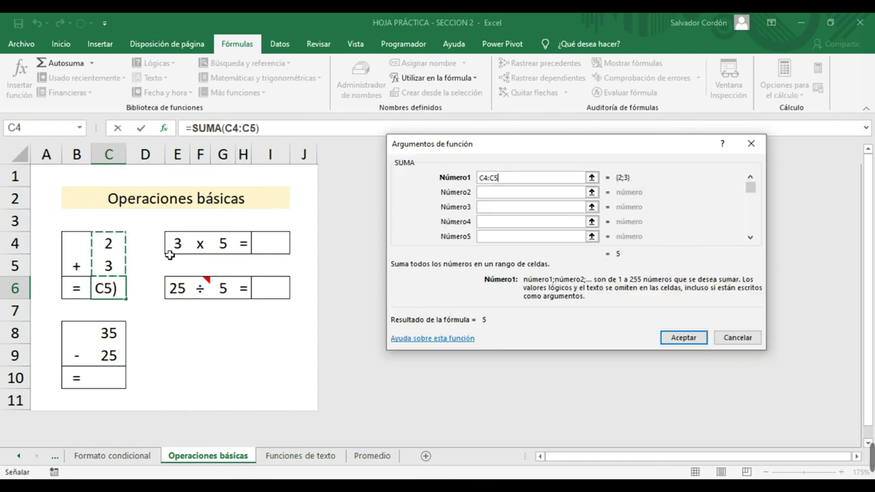
{"action": "left_click", "coordinate": [525, 192]}
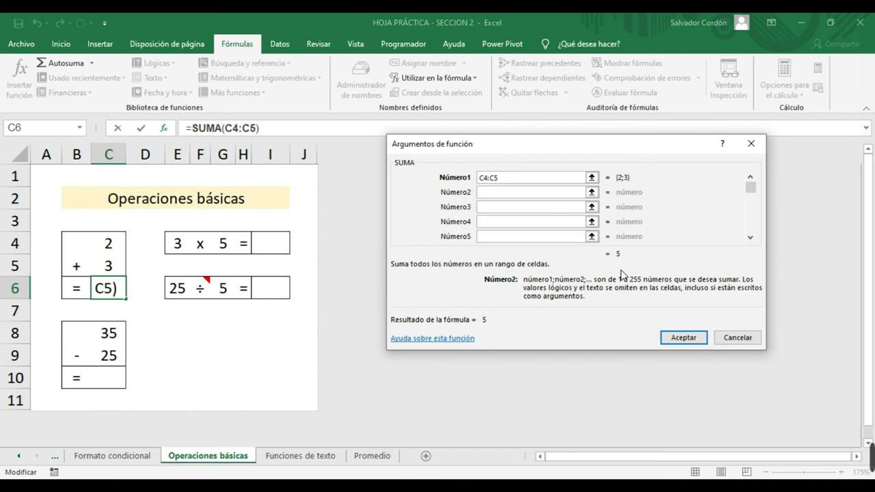
{"action": "left_click", "coordinate": [684, 338]}
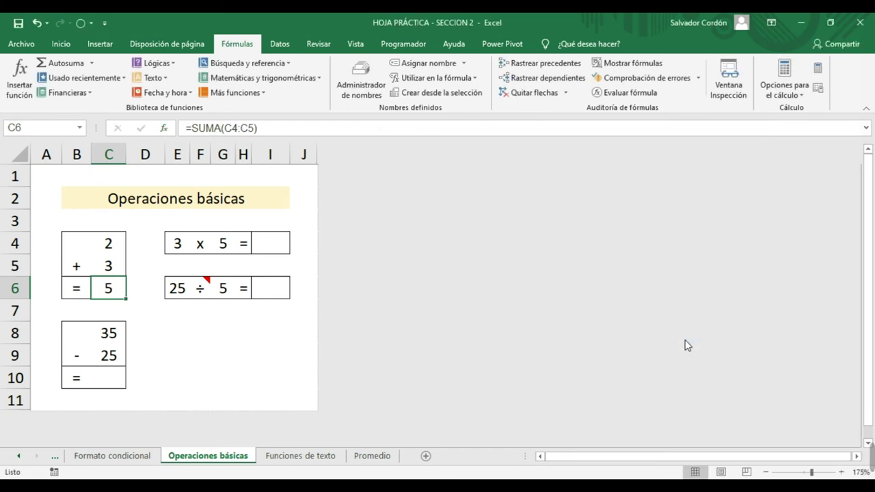
{"action": "left_click", "coordinate": [200, 359]}
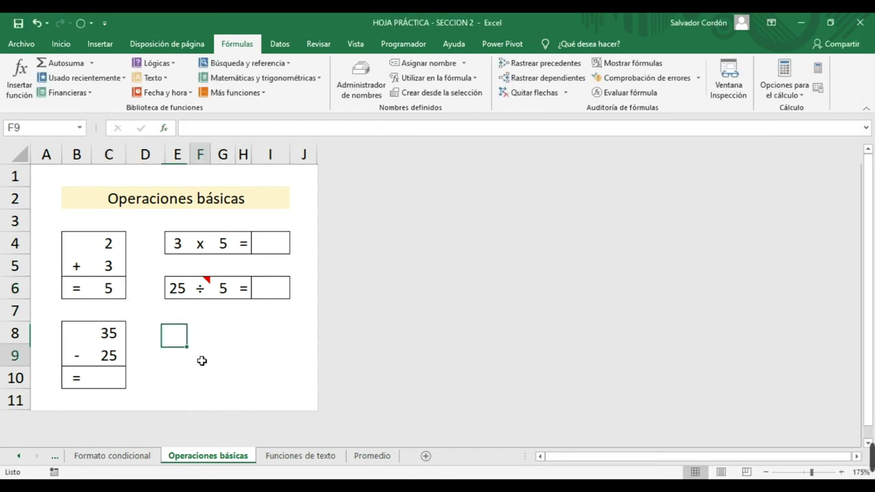
Step: Enter the subtraction formula =C8-C9 in cell C10
{"action": "left_click", "coordinate": [107, 378]}
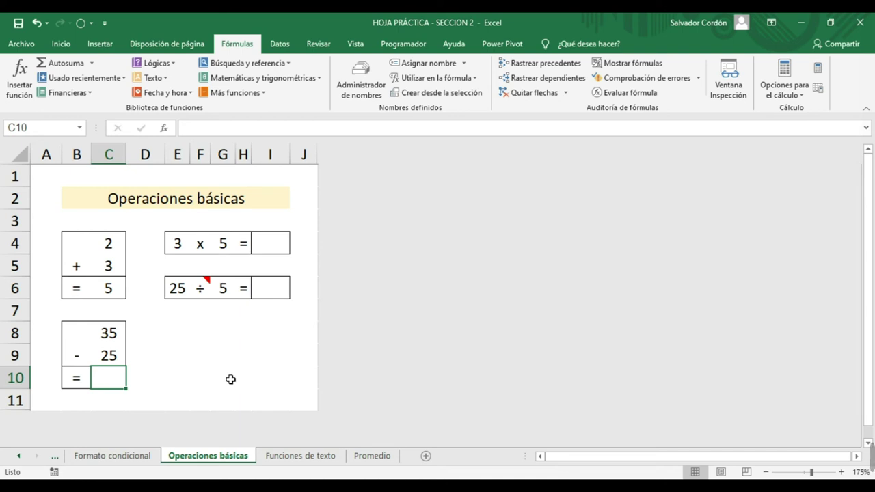
{"action": "type", "text": "="}
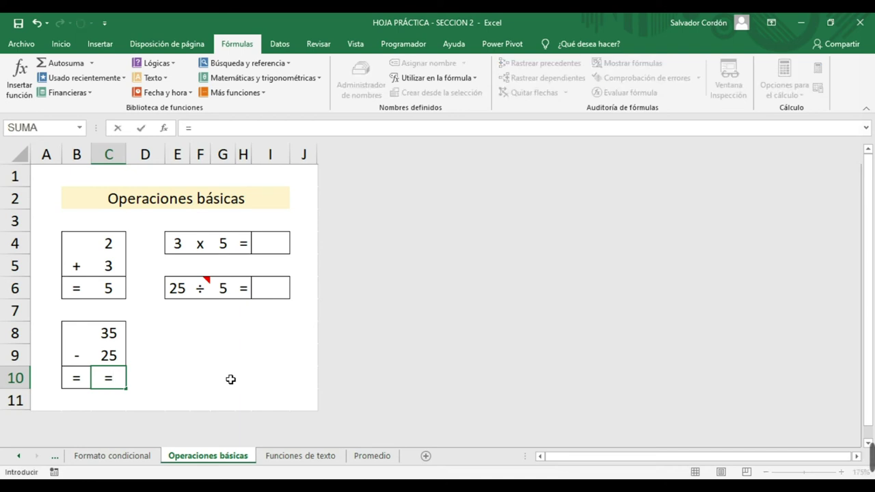
{"action": "left_click", "coordinate": [106, 333]}
{"action": "type", "text": "-"}
{"action": "left_click", "coordinate": [117, 359]}
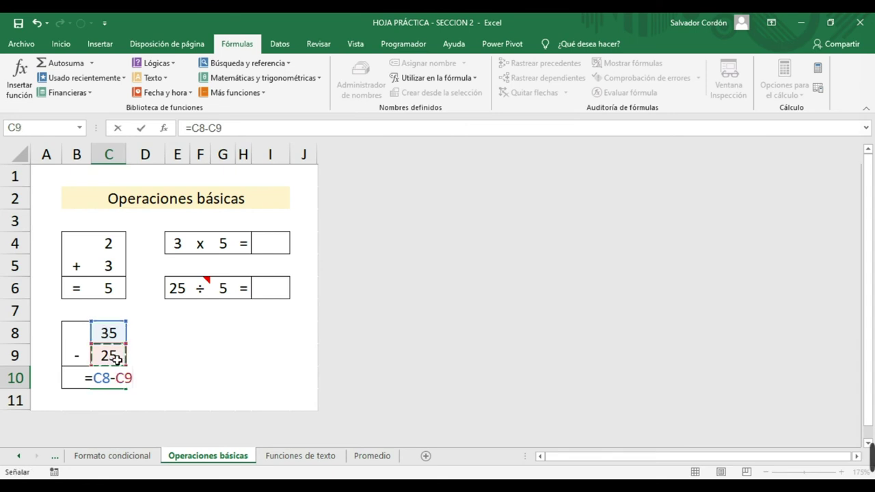
{"action": "key", "text": "Return"}
{"action": "left_click", "coordinate": [191, 375]}
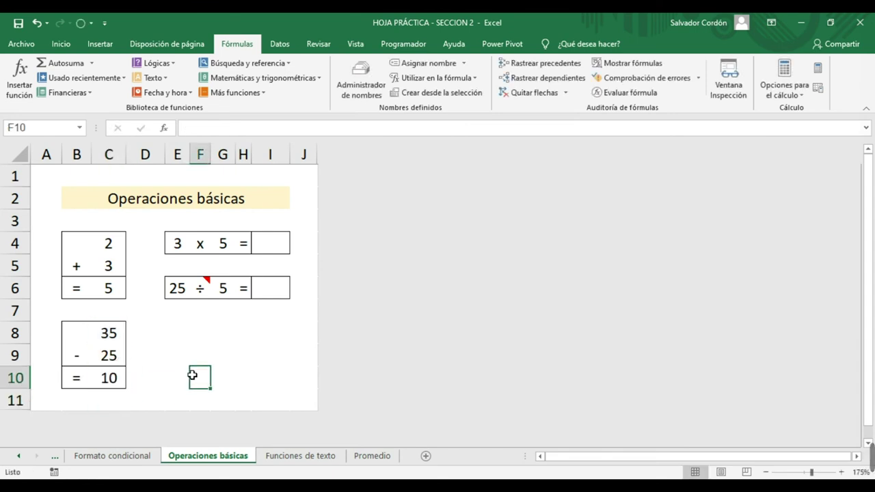
Step: Enter the multiplication formula =E4*G4 in cell I4
{"action": "left_click", "coordinate": [280, 231]}
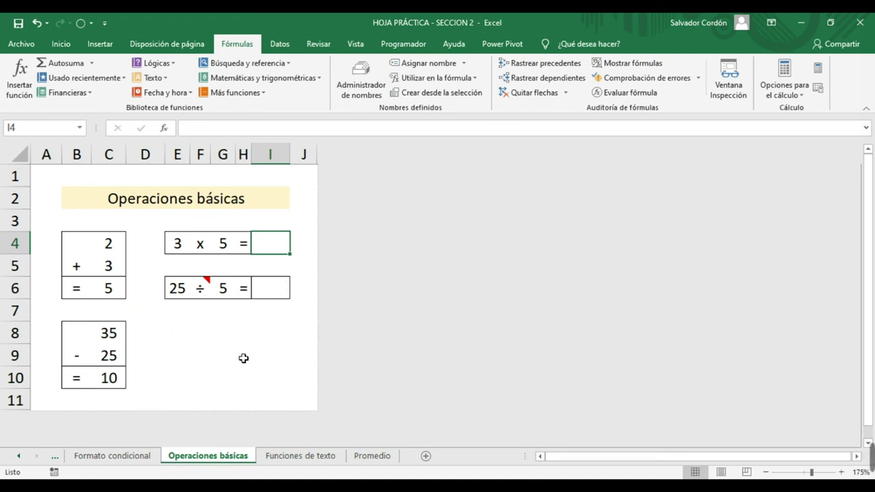
{"action": "type", "text": "="}
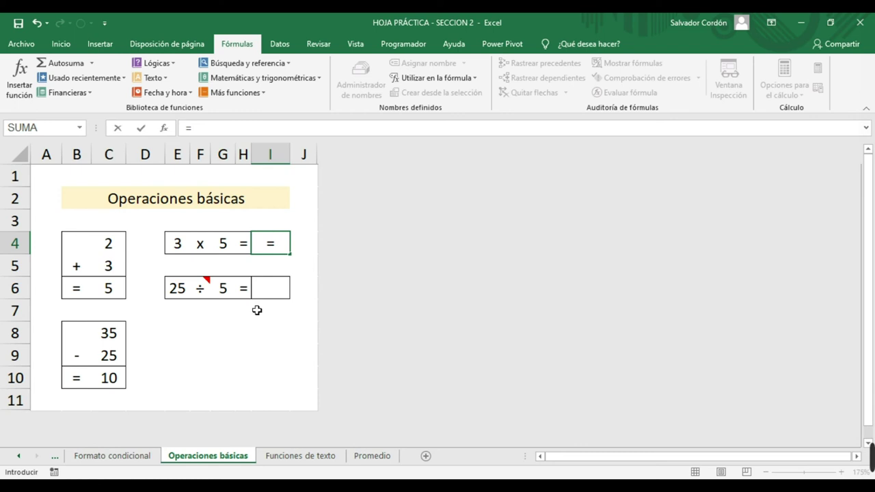
{"action": "left_click", "coordinate": [179, 246]}
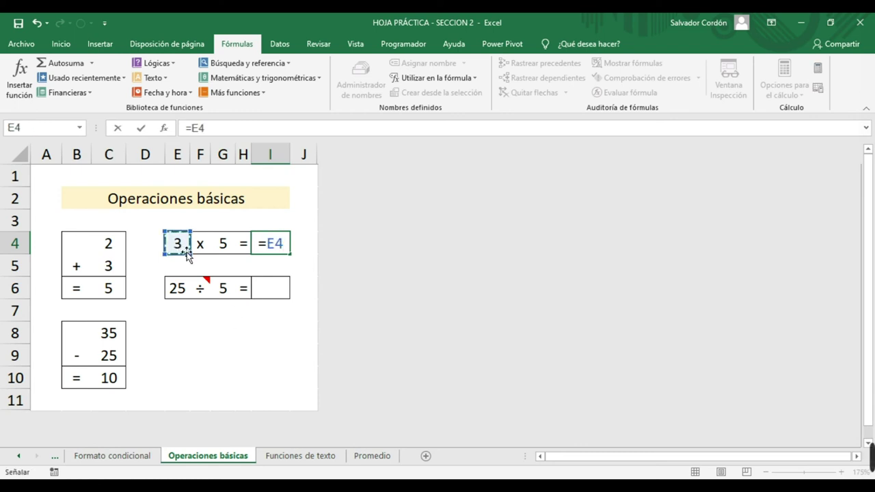
{"action": "type", "text": "*"}
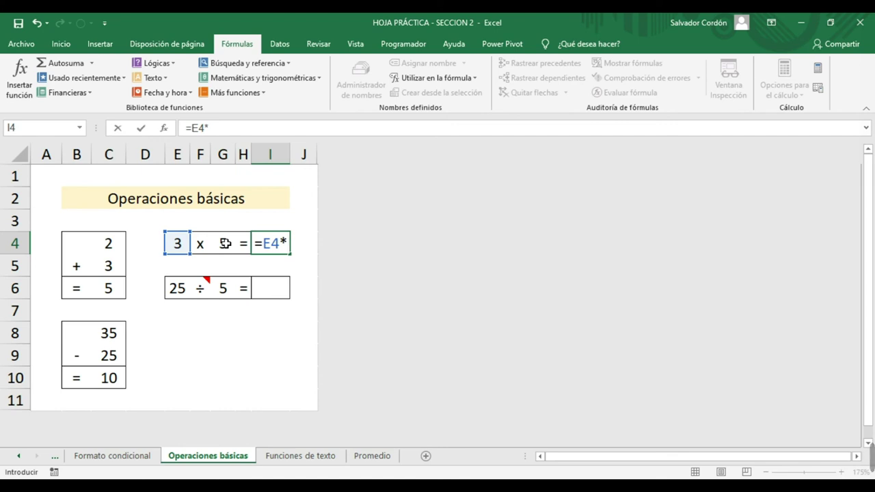
{"action": "left_click", "coordinate": [224, 243]}
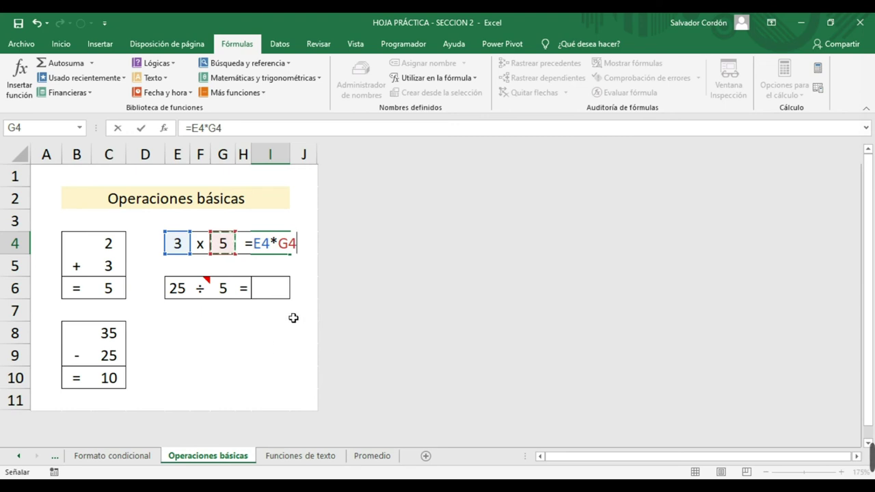
{"action": "key", "text": "Return"}
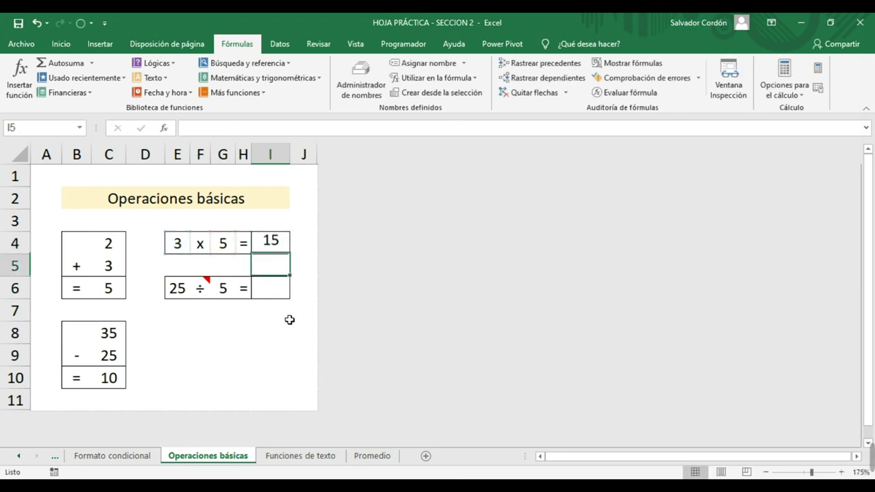
Step: Clear cell I4, enter =PRODUCTO(E4:G4) in it instead, and check the formula
{"action": "left_click", "coordinate": [270, 240]}
{"action": "key", "text": "Delete"}
{"action": "type", "text": "="}
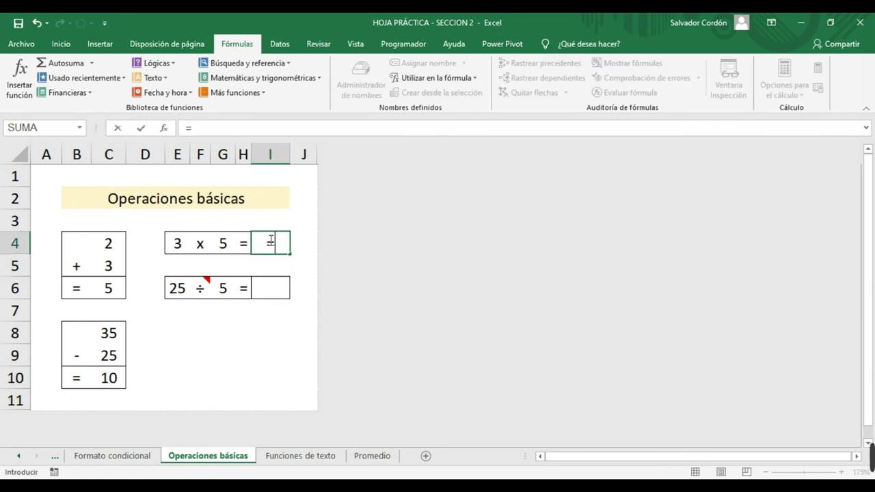
{"action": "type", "text": "PROD"}
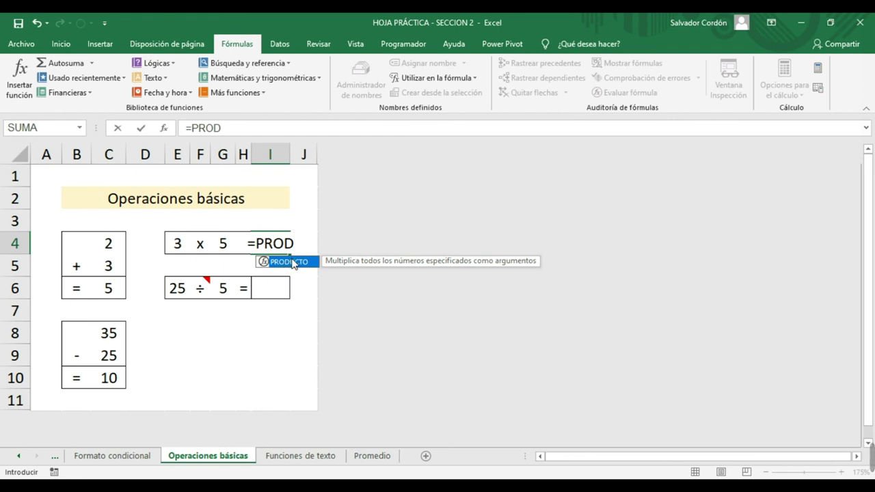
{"action": "double_click", "coordinate": [292, 263]}
{"action": "left_click", "coordinate": [177, 243]}
{"action": "left_click_drag", "start_coordinate": [178, 243], "coordinate": [218, 248]}
{"action": "key", "text": "Return"}
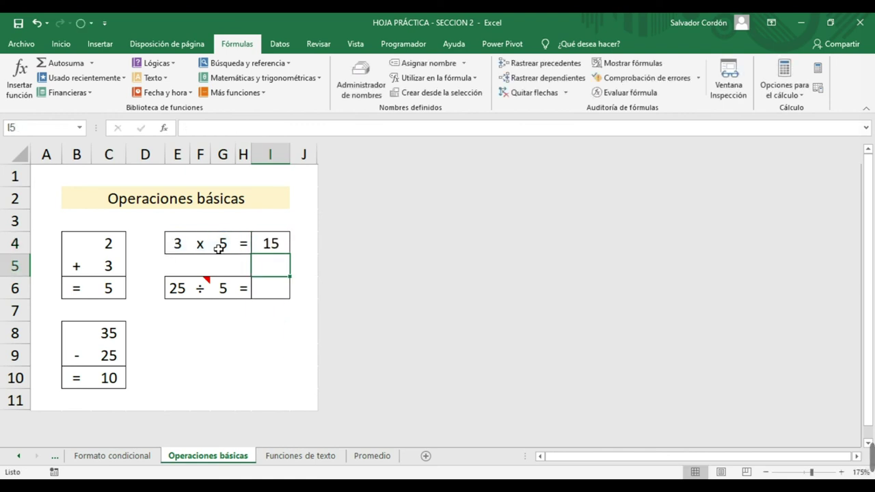
{"action": "left_click", "coordinate": [279, 245]}
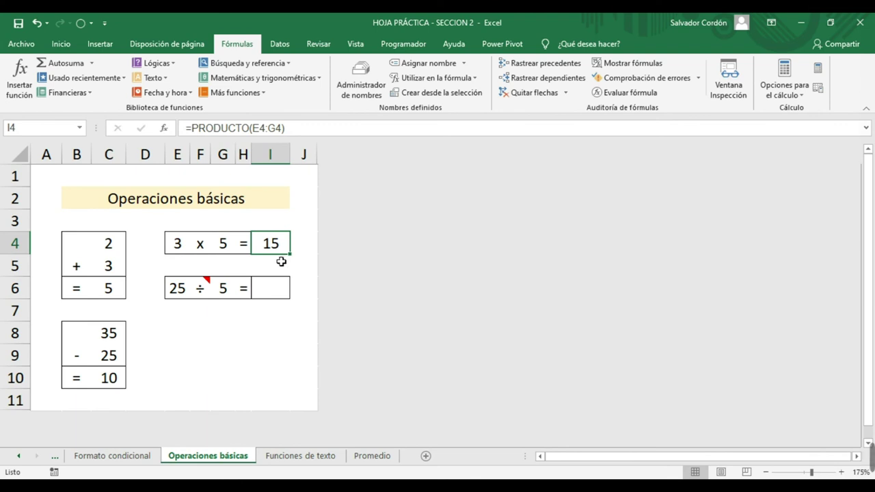
Step: Enter the division formula =E6/G6 in cell I6, dividing the cell holding 25 by the one holding 5
{"action": "left_click", "coordinate": [276, 297]}
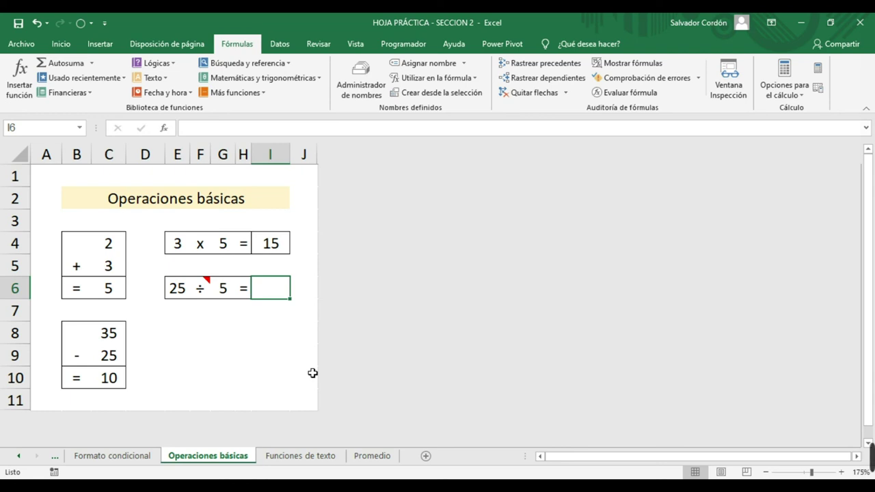
{"action": "type", "text": "="}
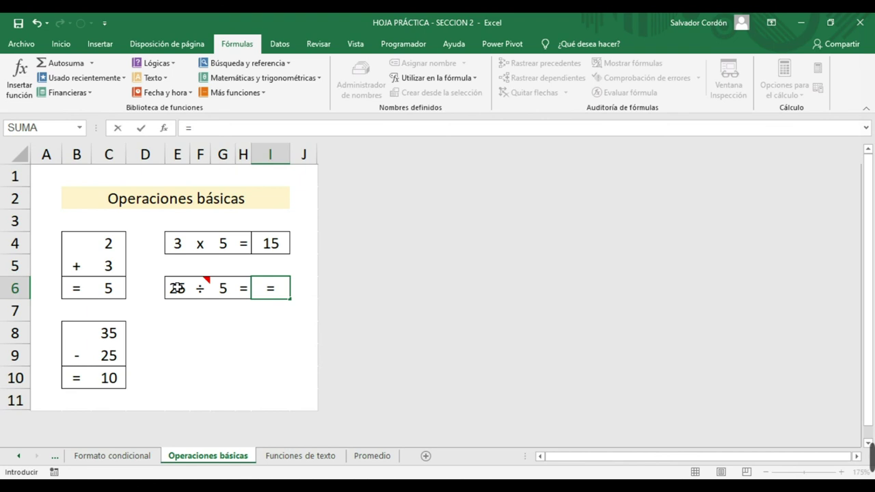
{"action": "left_click", "coordinate": [178, 288]}
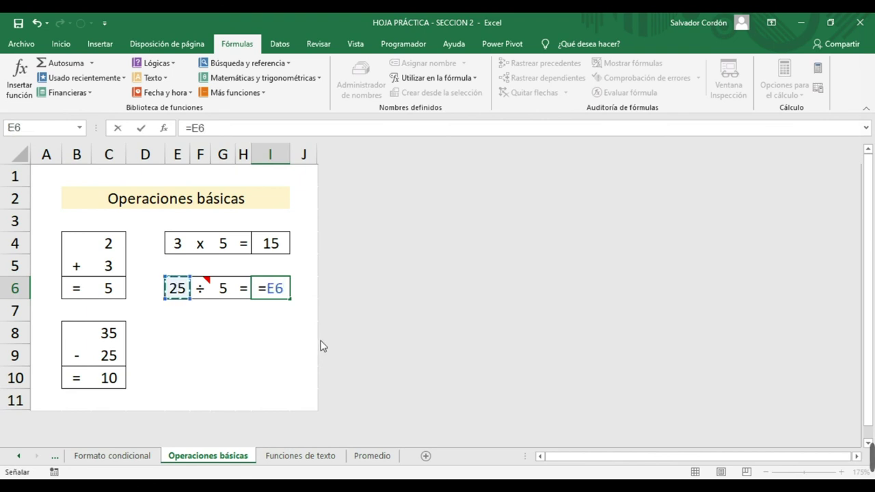
{"action": "type", "text": "/"}
{"action": "left_click", "coordinate": [220, 291]}
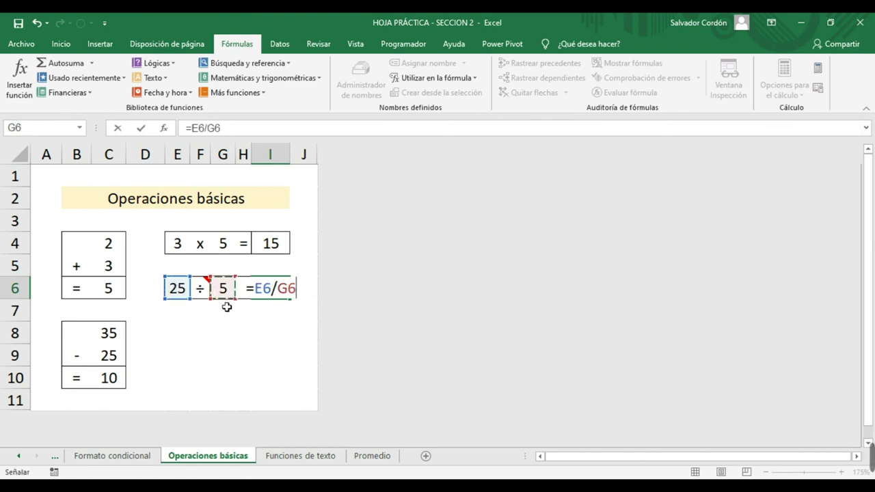
{"action": "left_click", "coordinate": [273, 290]}
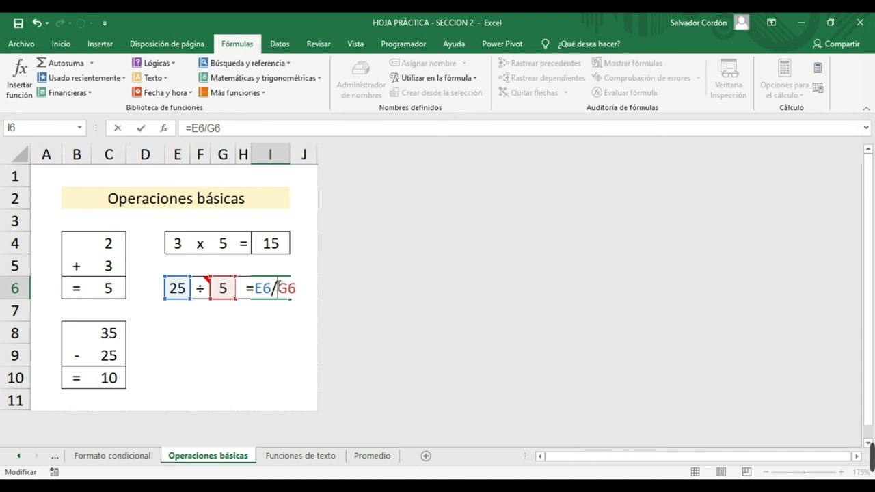
{"action": "key", "text": "Right"}
{"action": "key", "text": "Right"}
{"action": "key", "text": "Right"}
{"action": "key", "text": "Return"}
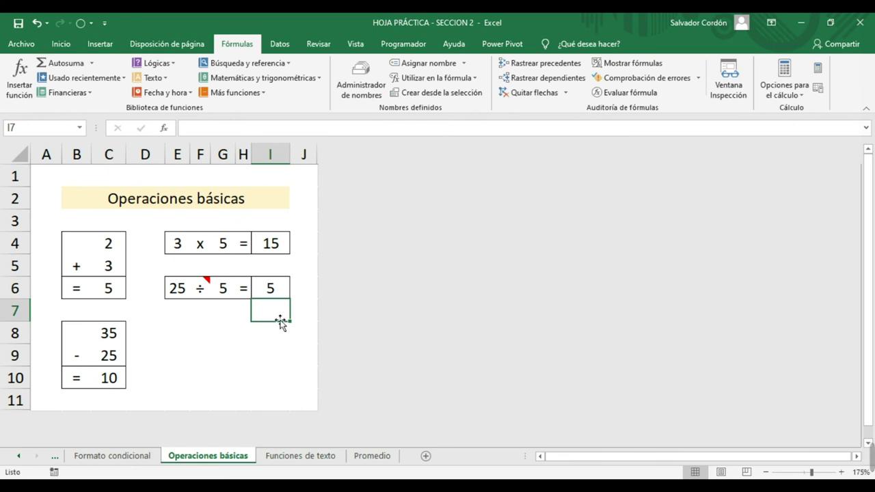
{"action": "left_click", "coordinate": [244, 362]}
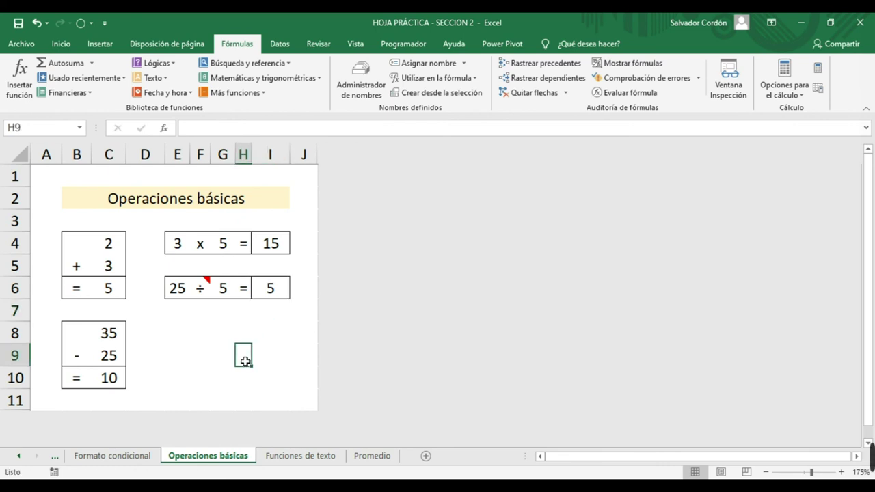